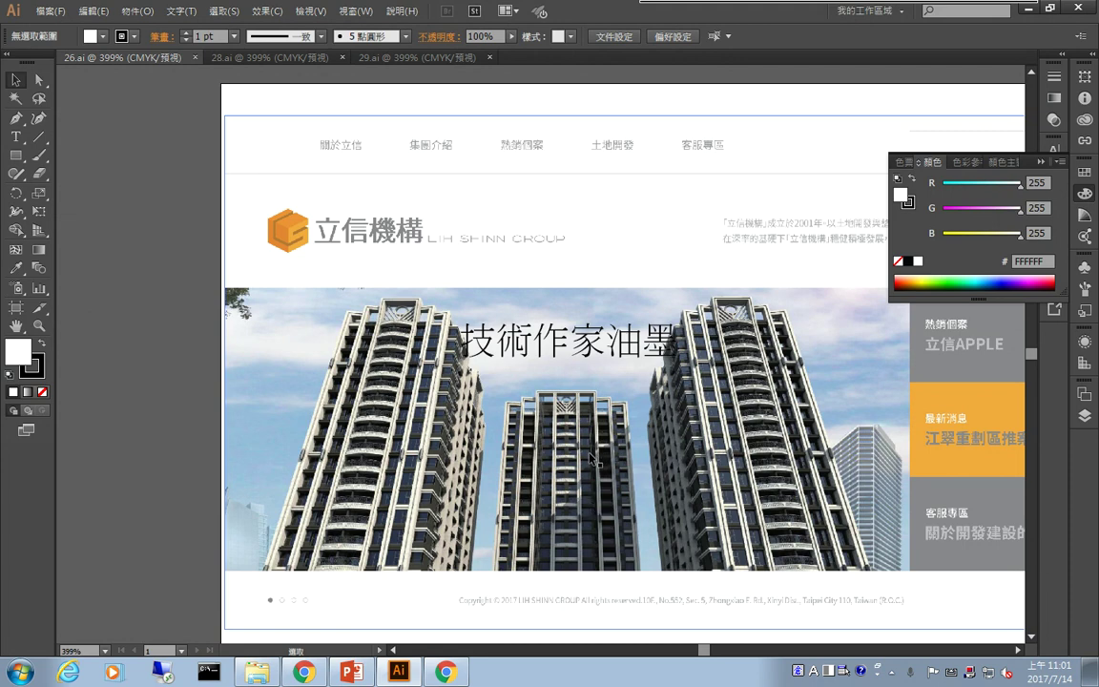
# Step: Deselect the web-page artwork and bring up the File menu's export options
pyautogui.click(203, 148)
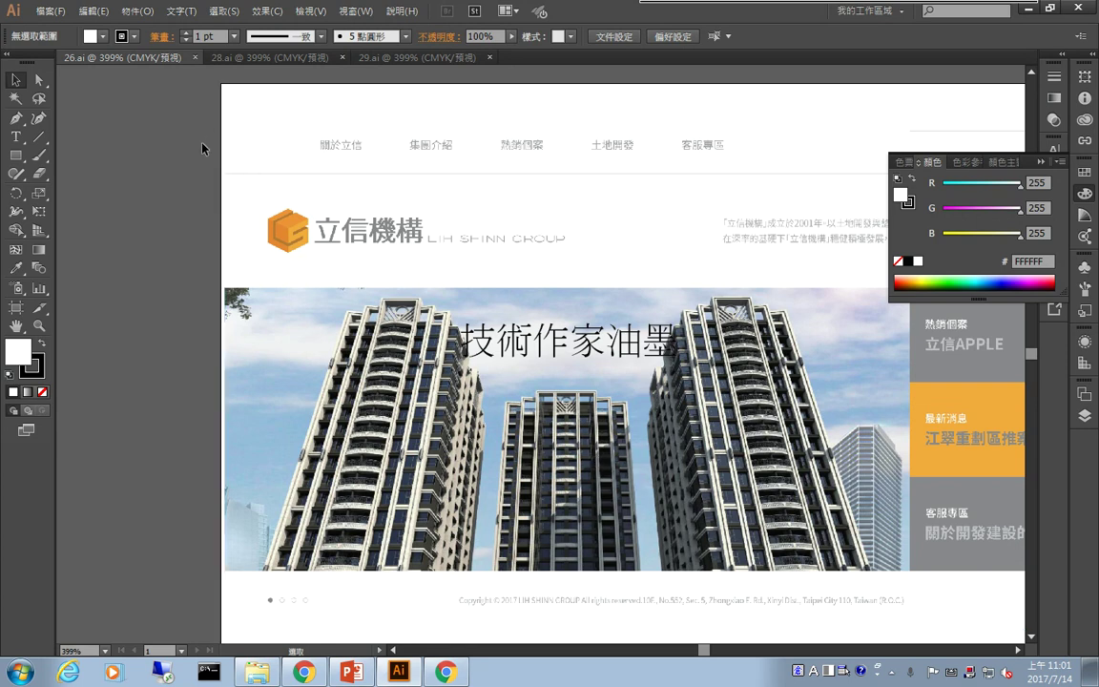
pyautogui.click(49, 11)
pyautogui.moveTo(143, 282)
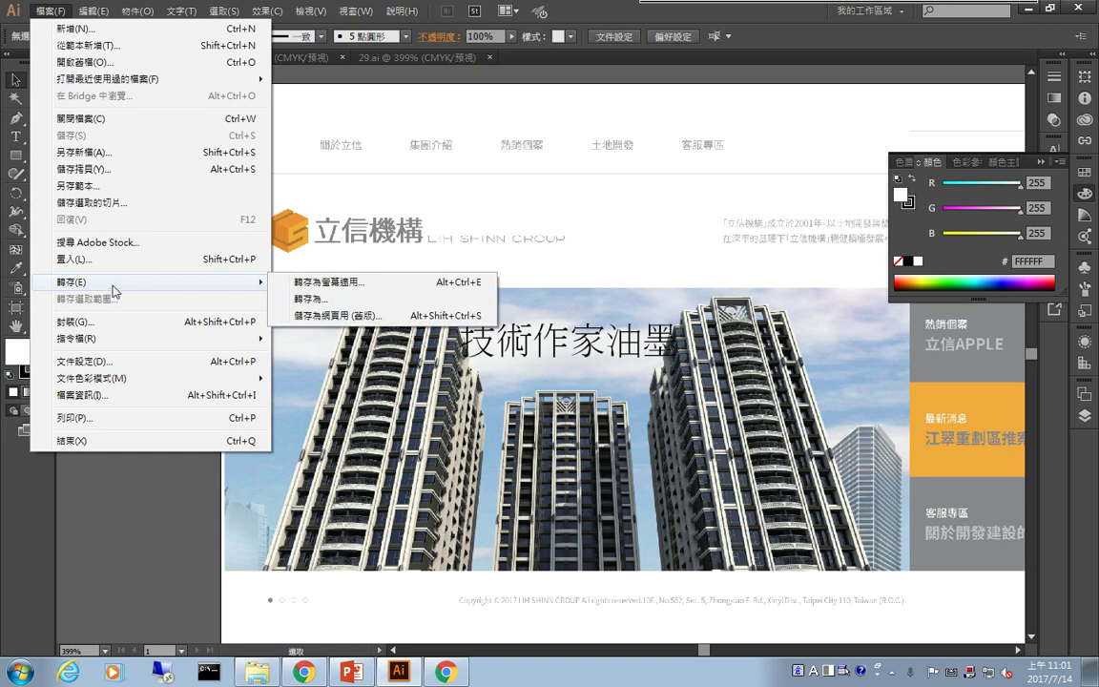
# Step: Open Save for Web (Legacy), zoom the preview to 200%, and inspect slices 06 and 05
pyautogui.click(351, 316)
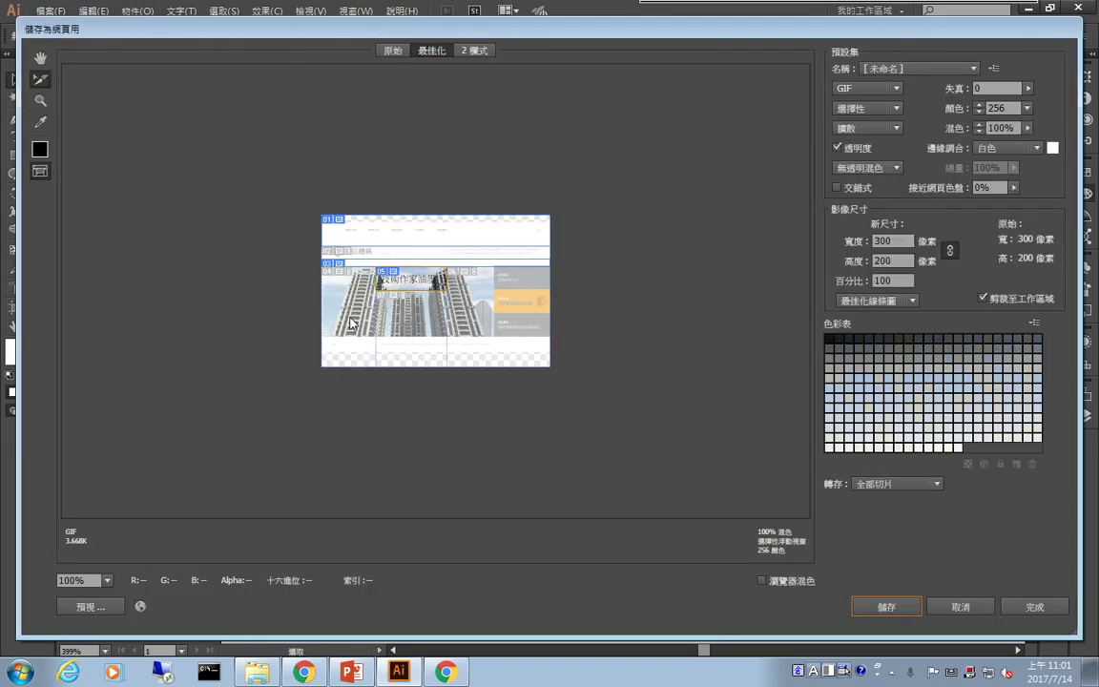
pyautogui.hotkey('ctrl', '+')
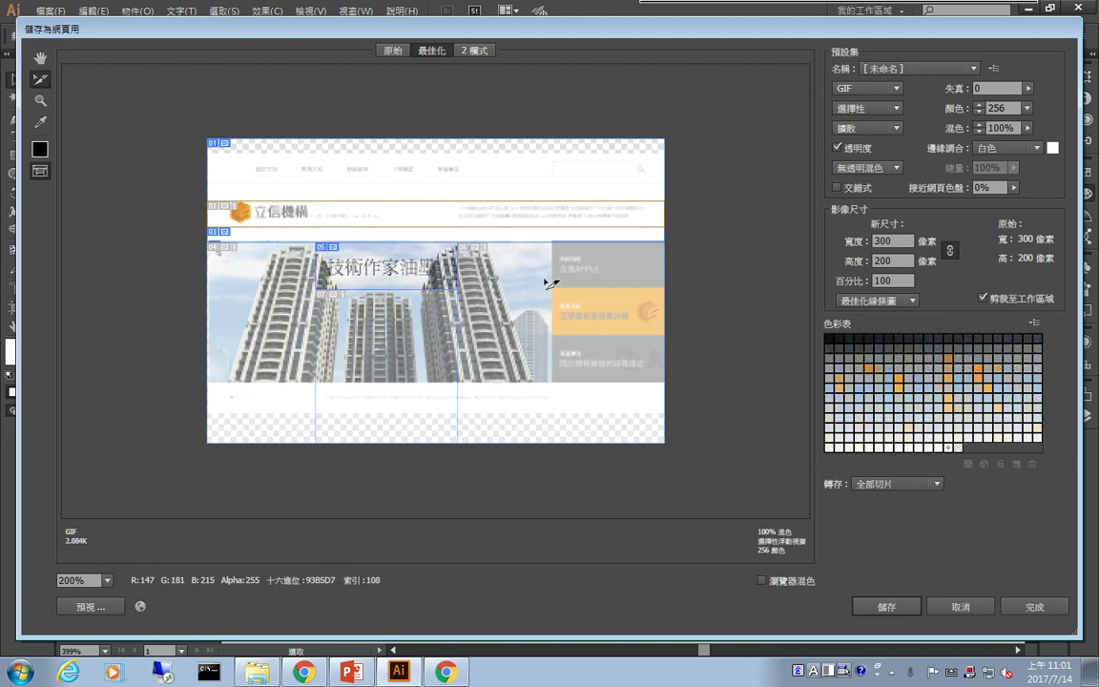
pyautogui.click(487, 277)
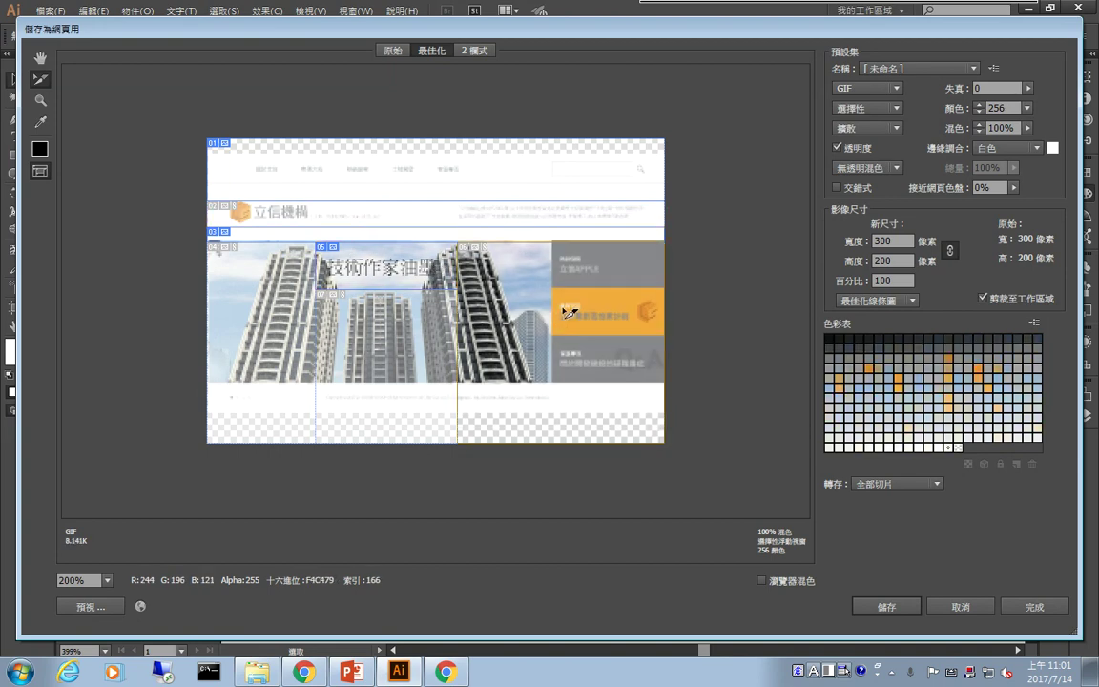
pyautogui.click(380, 274)
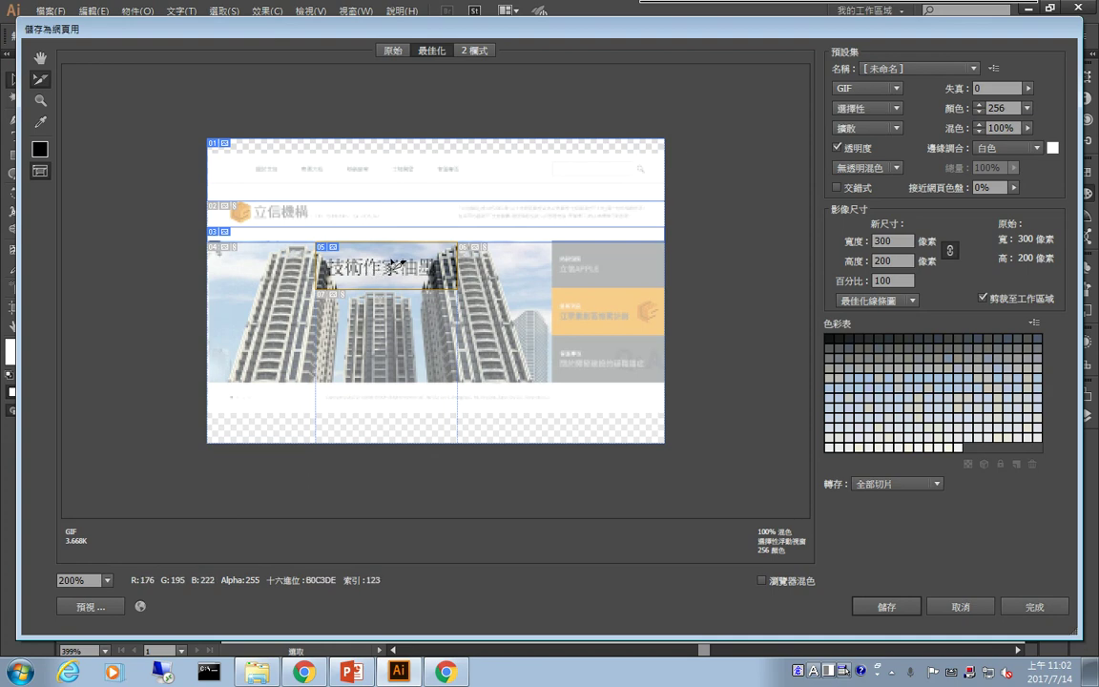
# Step: Set the Save for Web output to PNG-24, exporting only the selected slices
pyautogui.click(897, 89)
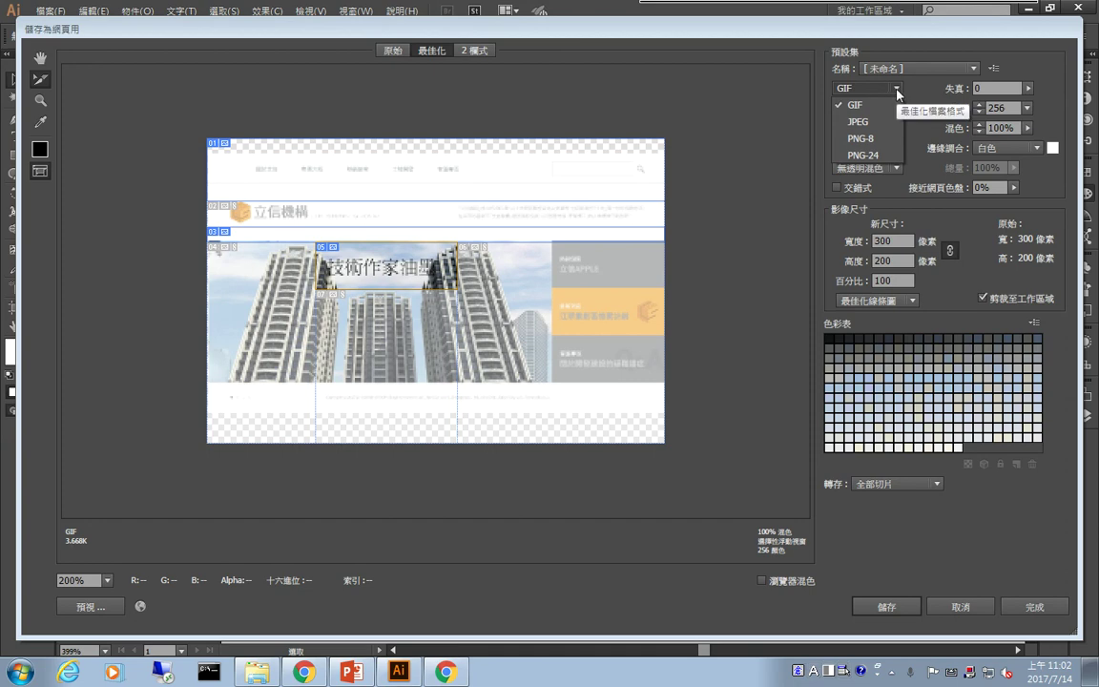
pyautogui.click(866, 154)
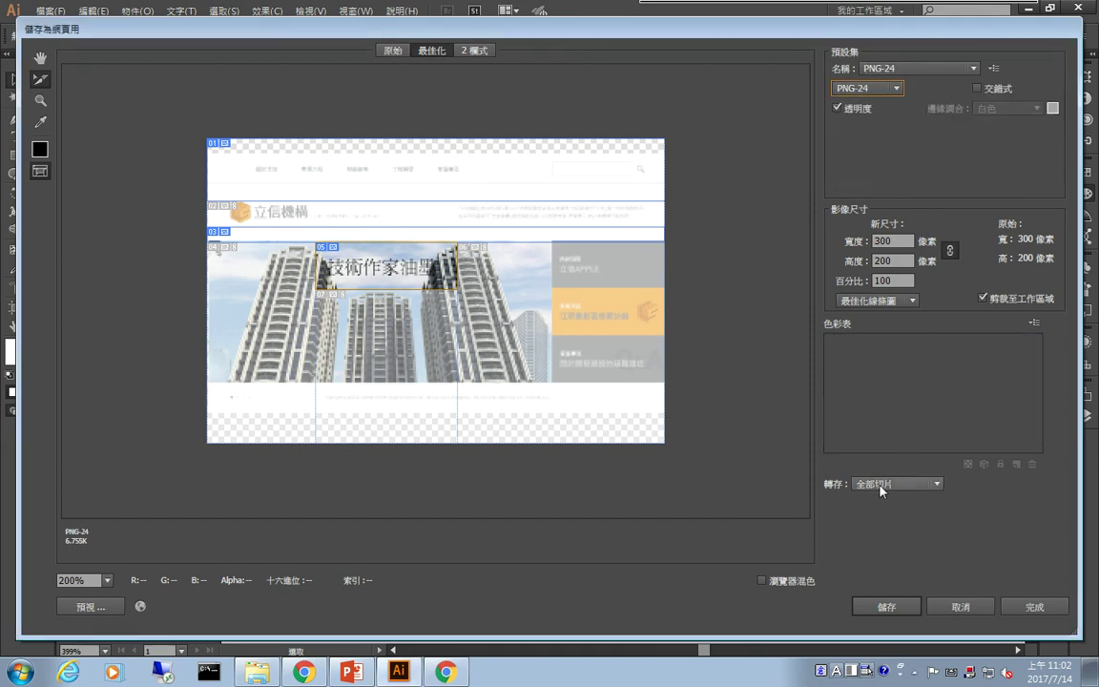
pyautogui.click(972, 68)
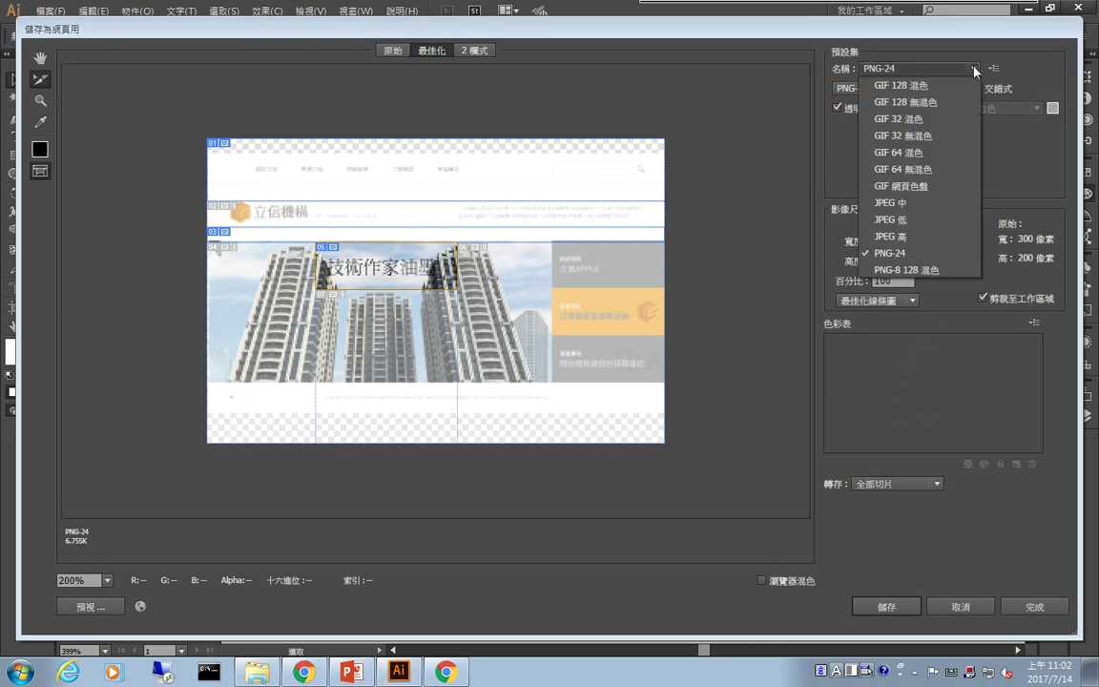
pyautogui.click(940, 253)
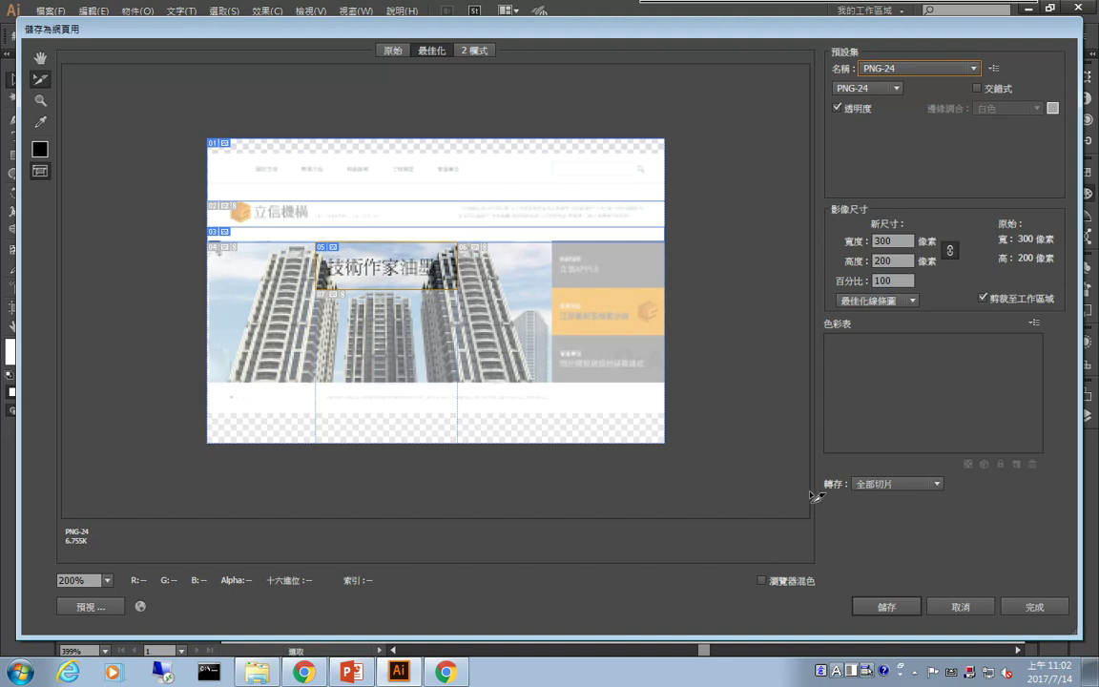
pyautogui.click(935, 485)
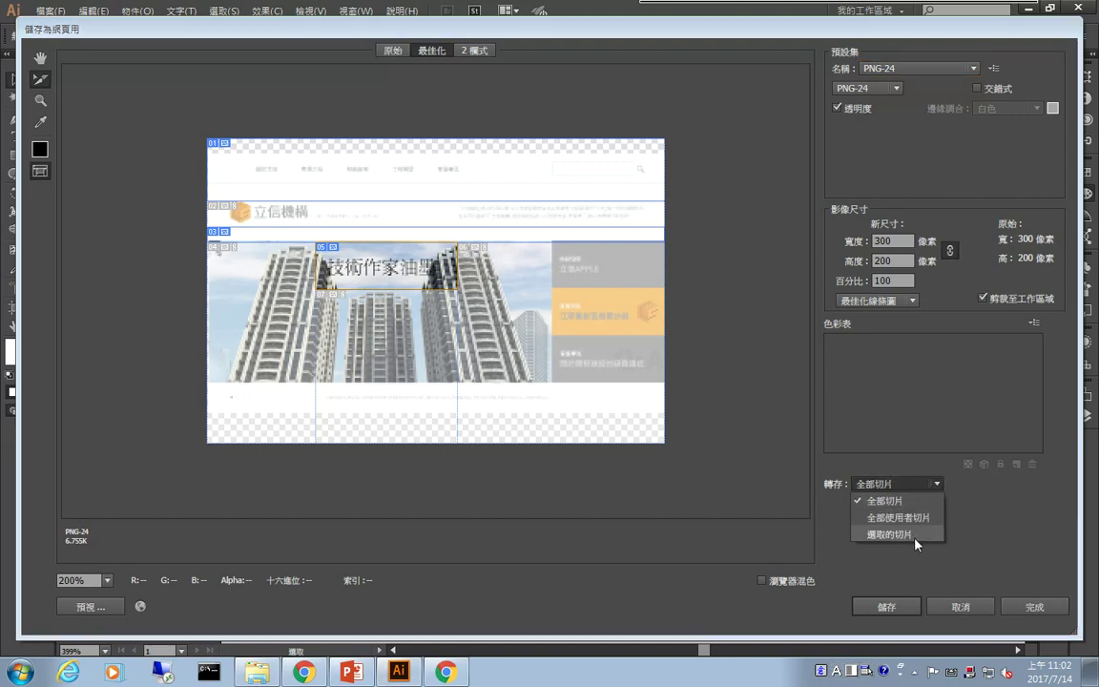
pyautogui.click(916, 540)
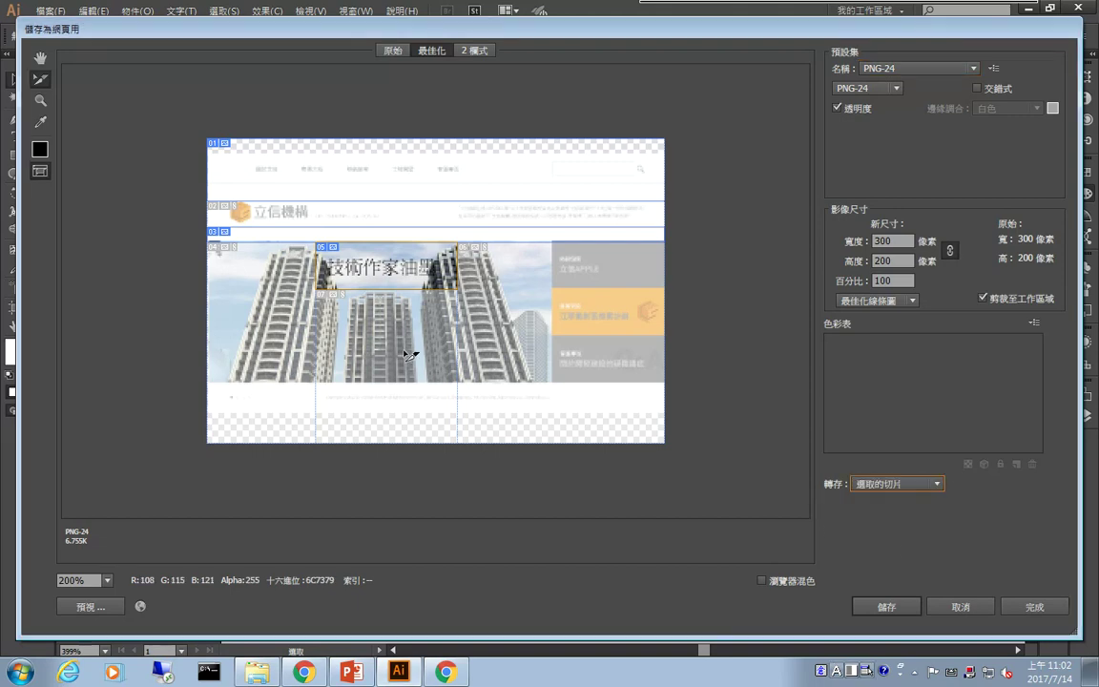
# Step: Save the optimized image as 26.png, accepting the filename warning
pyautogui.click(890, 608)
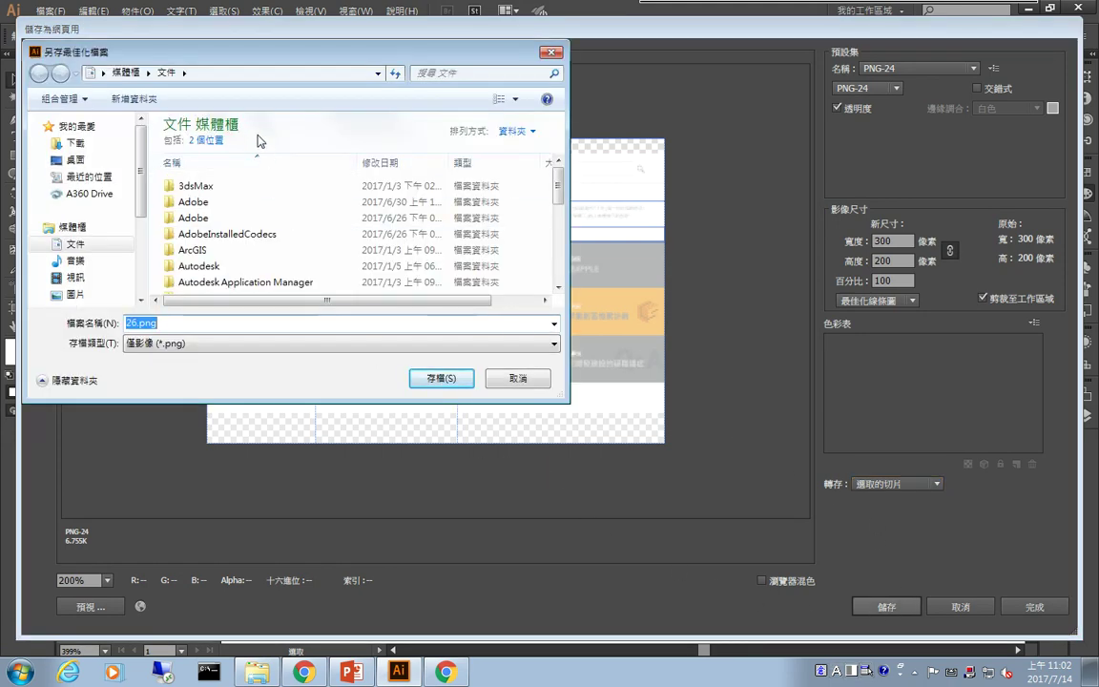
pyautogui.click(466, 379)
pyautogui.click(689, 356)
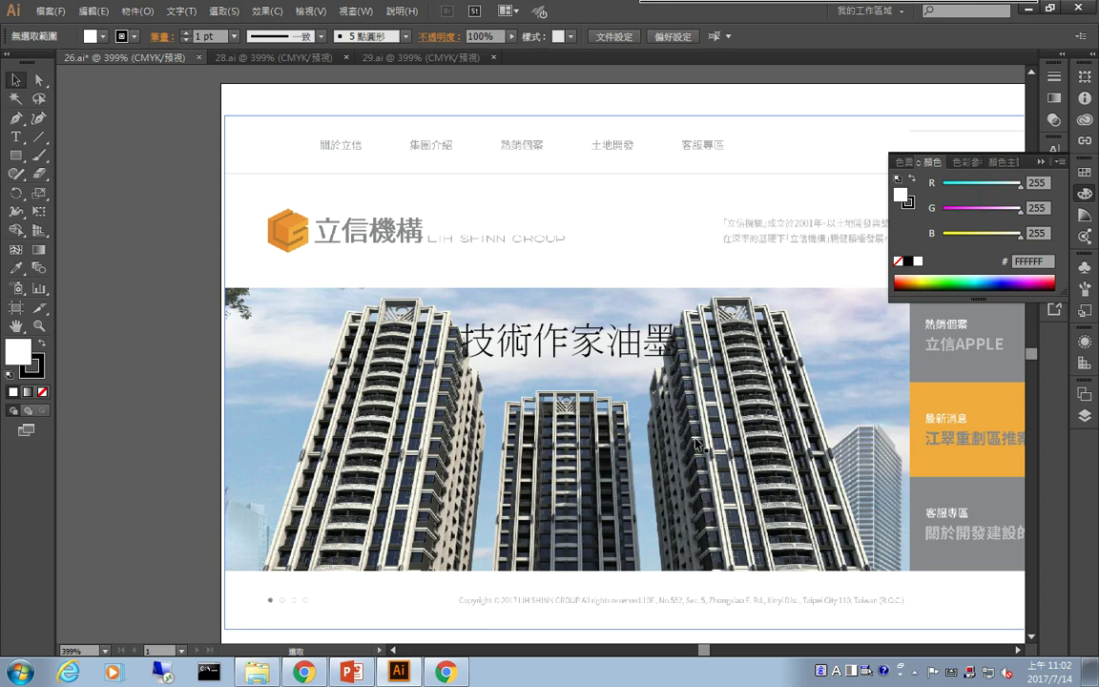
# Step: Close the File menu unused, deselect the top header rectangle, and reopen File
pyautogui.click(50, 12)
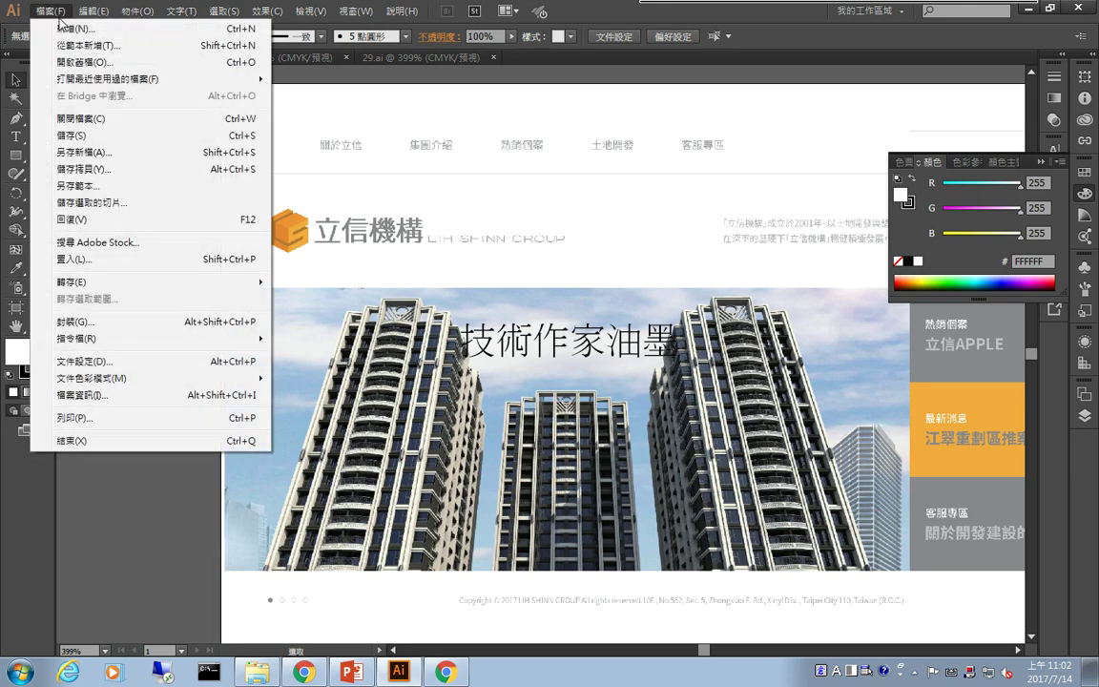
pyautogui.click(324, 86)
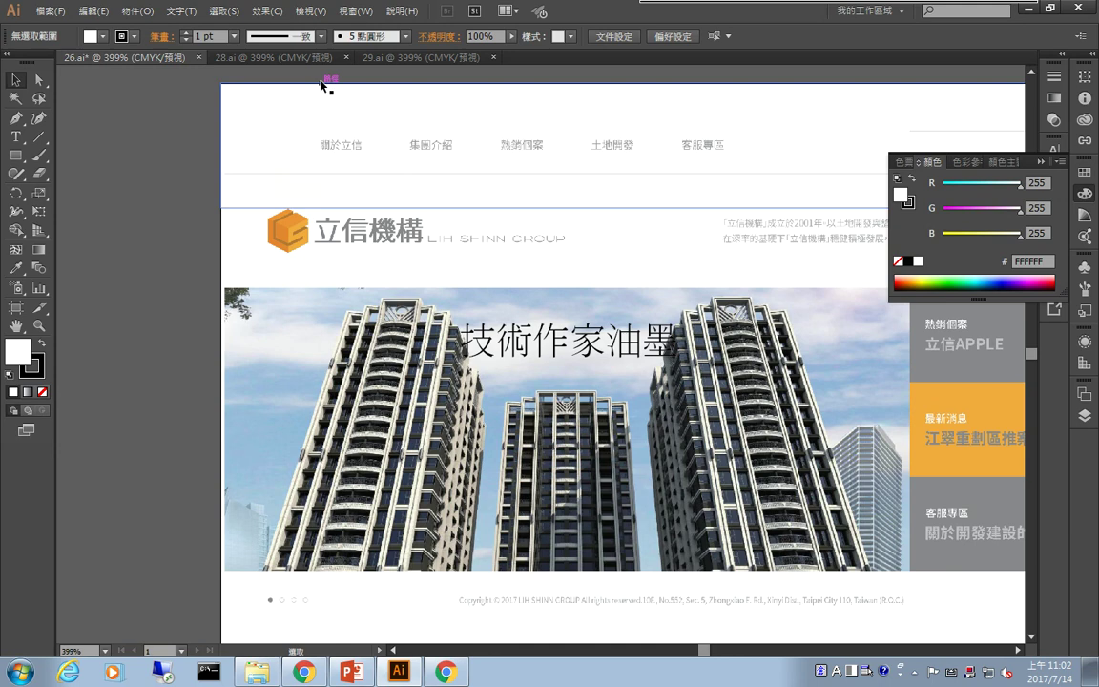
pyautogui.click(142, 508)
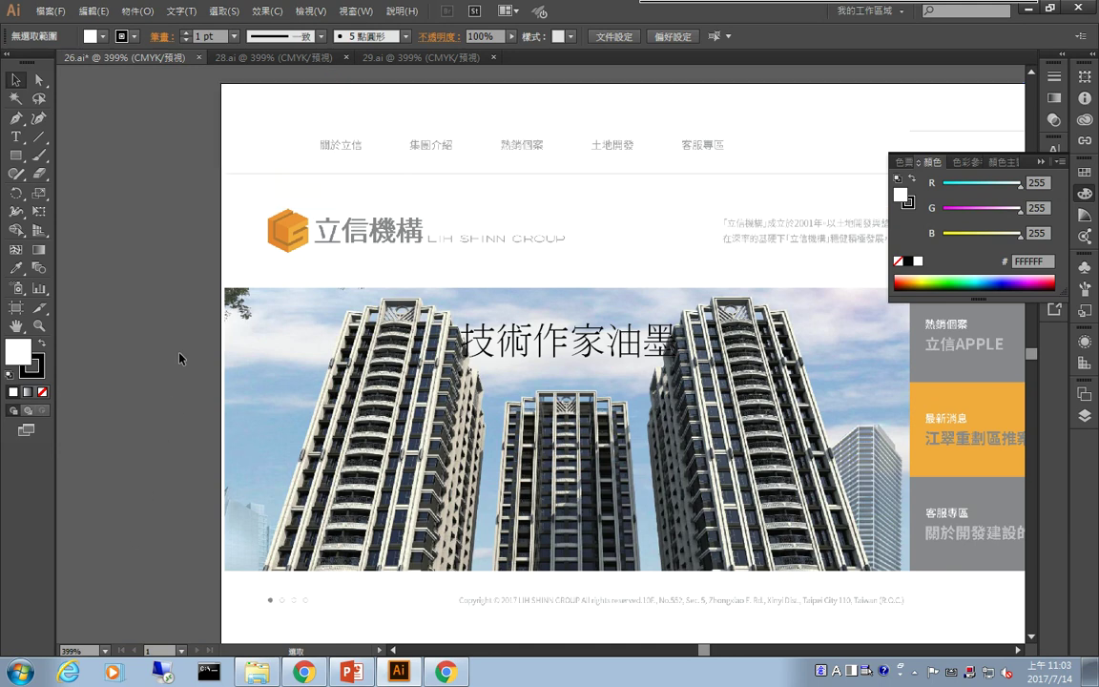
pyautogui.click(49, 10)
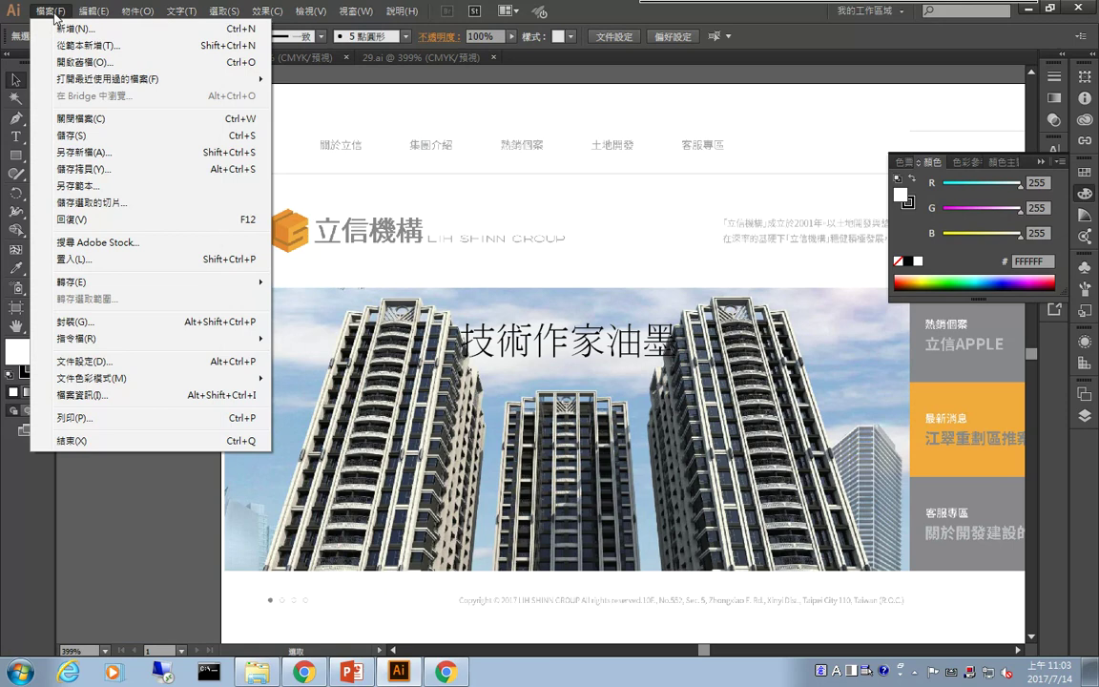
# Step: Create RGB document 海報 with three 1024×768 px artboards and 150 ppi raster effects
pyautogui.click(106, 35)
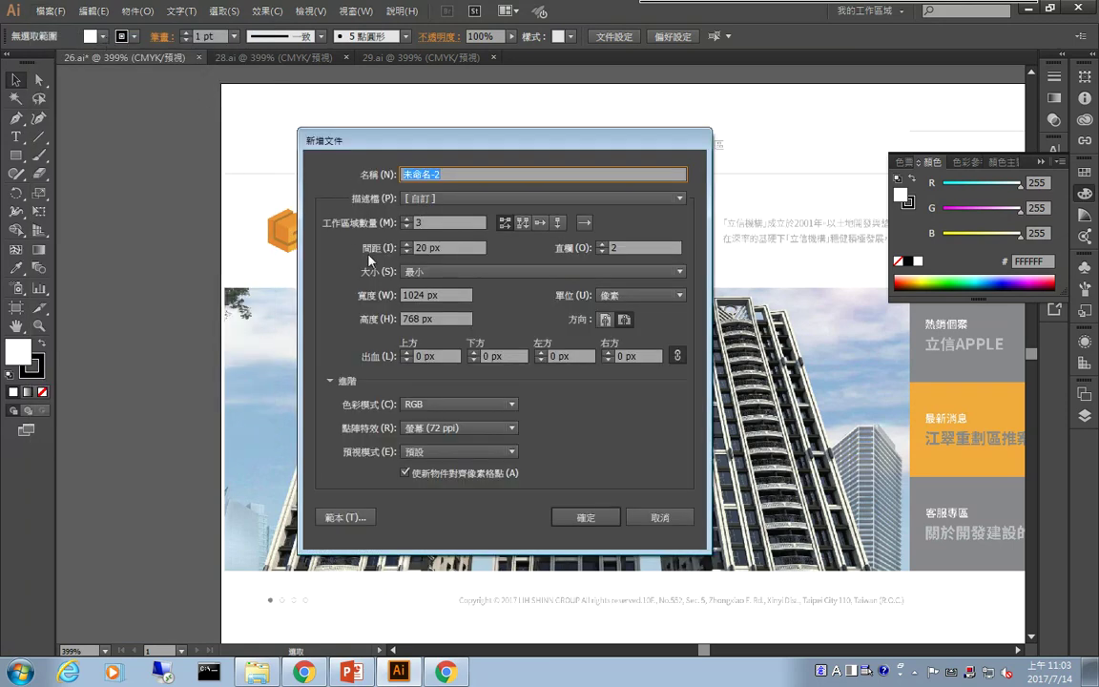
pyautogui.press('BackSpace')
pyautogui.write('海報')
pyautogui.click(331, 380)
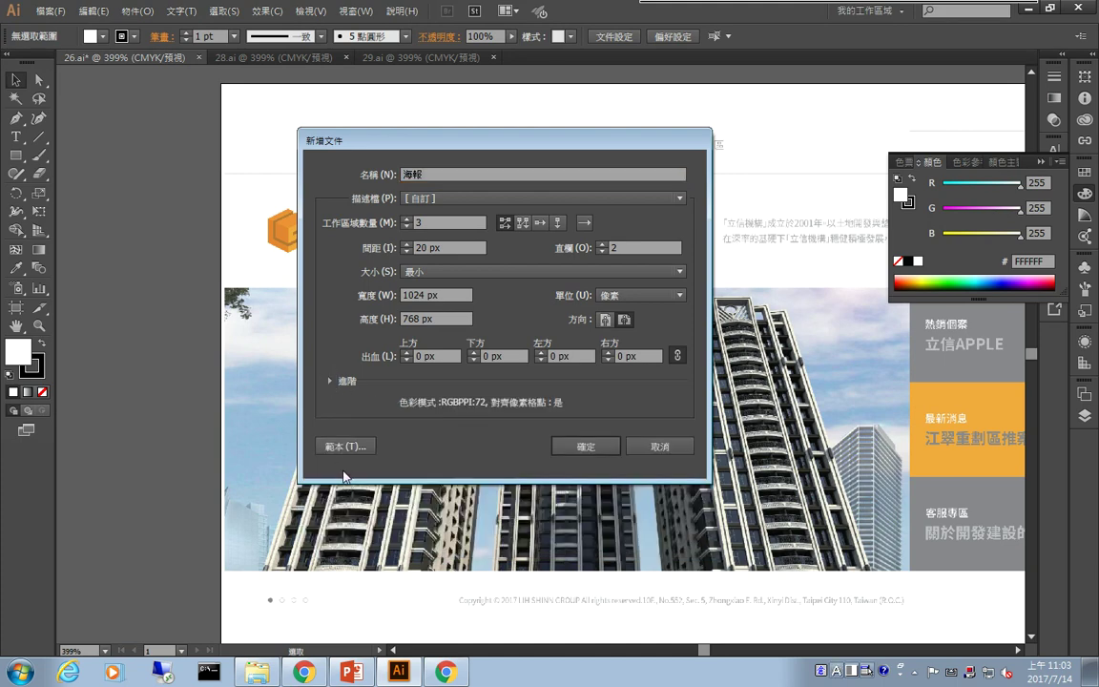
pyautogui.click(331, 381)
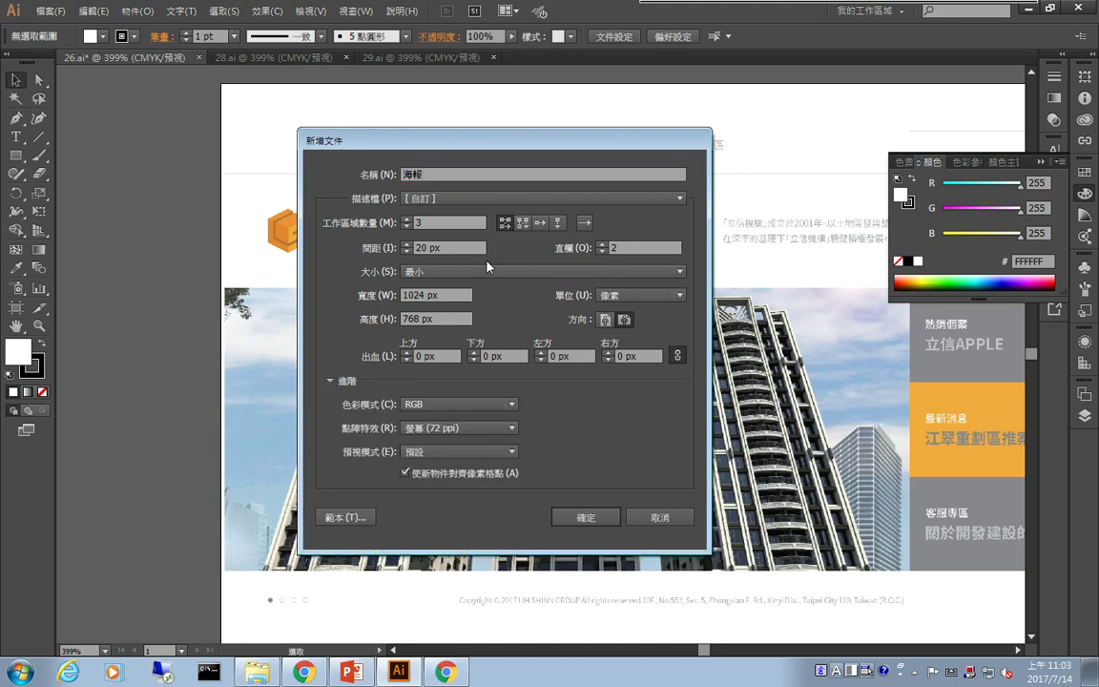
pyautogui.click(515, 429)
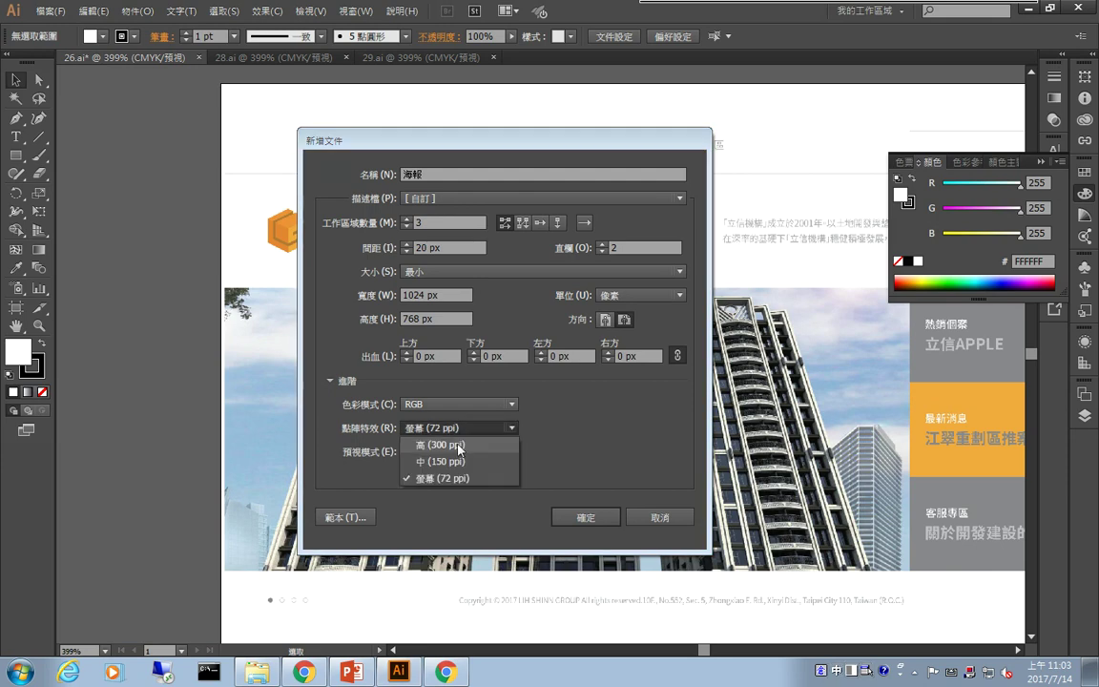
pyautogui.click(455, 464)
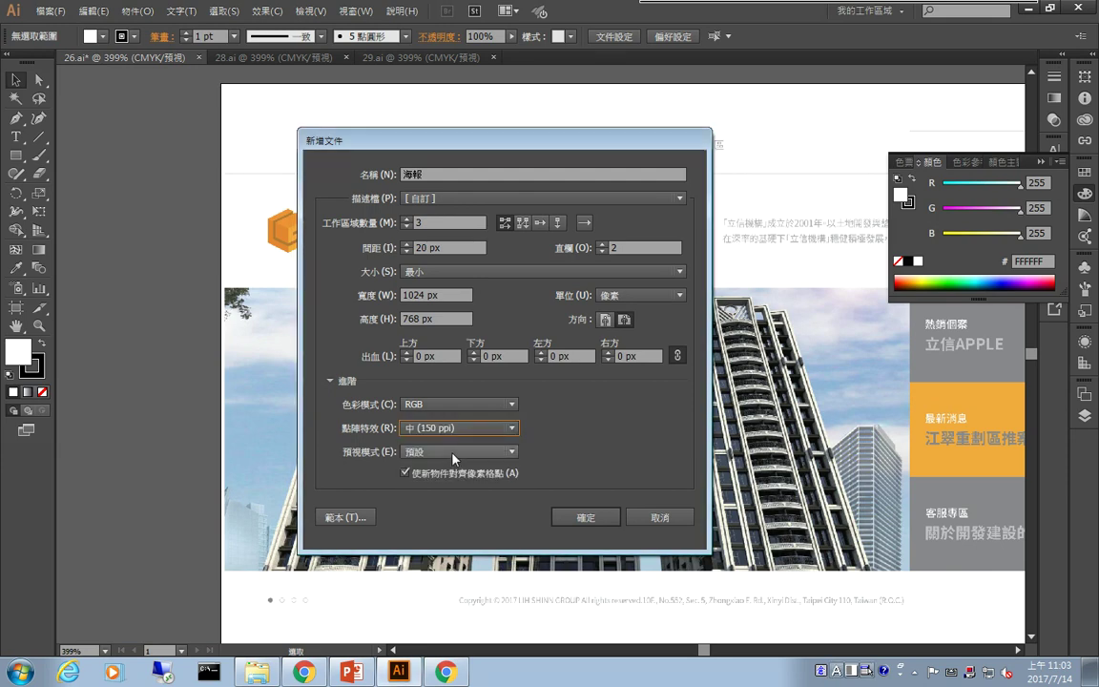
pyautogui.click(569, 517)
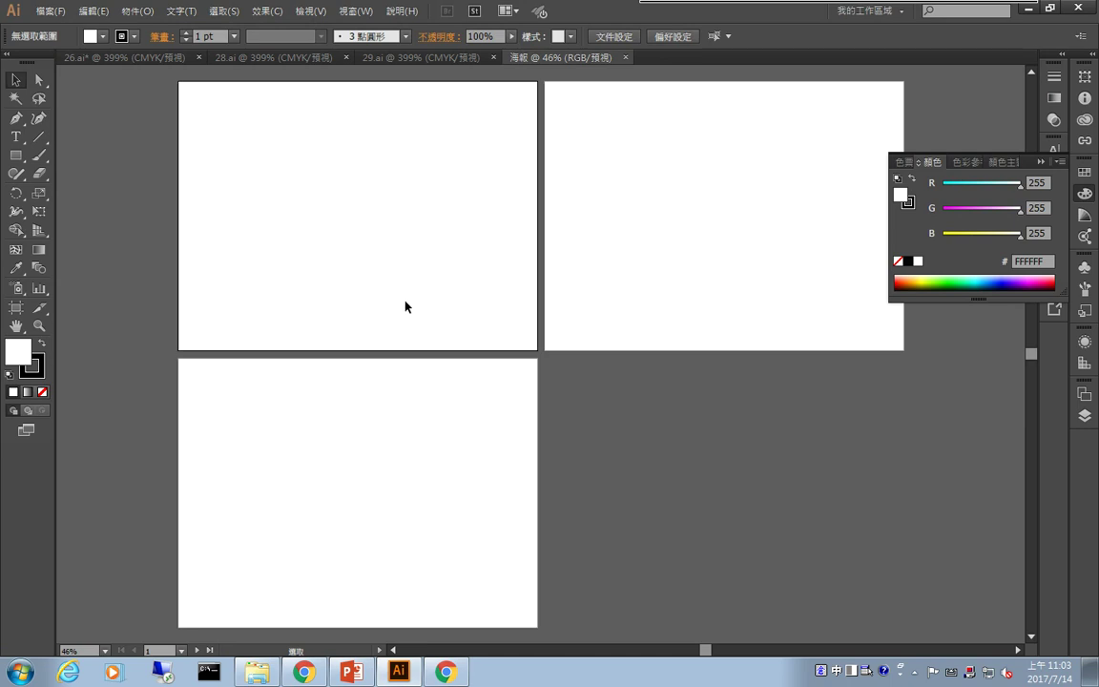
# Step: Save the new document as 海報.ai with the default Illustrator options
pyautogui.click(50, 10)
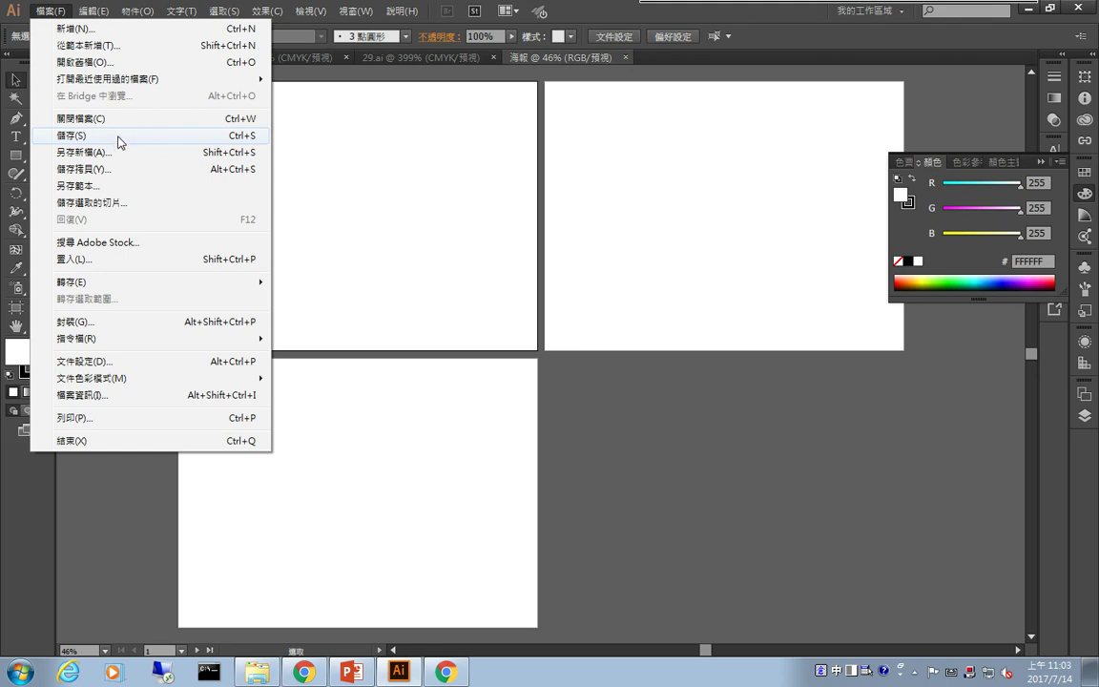
pyautogui.click(119, 136)
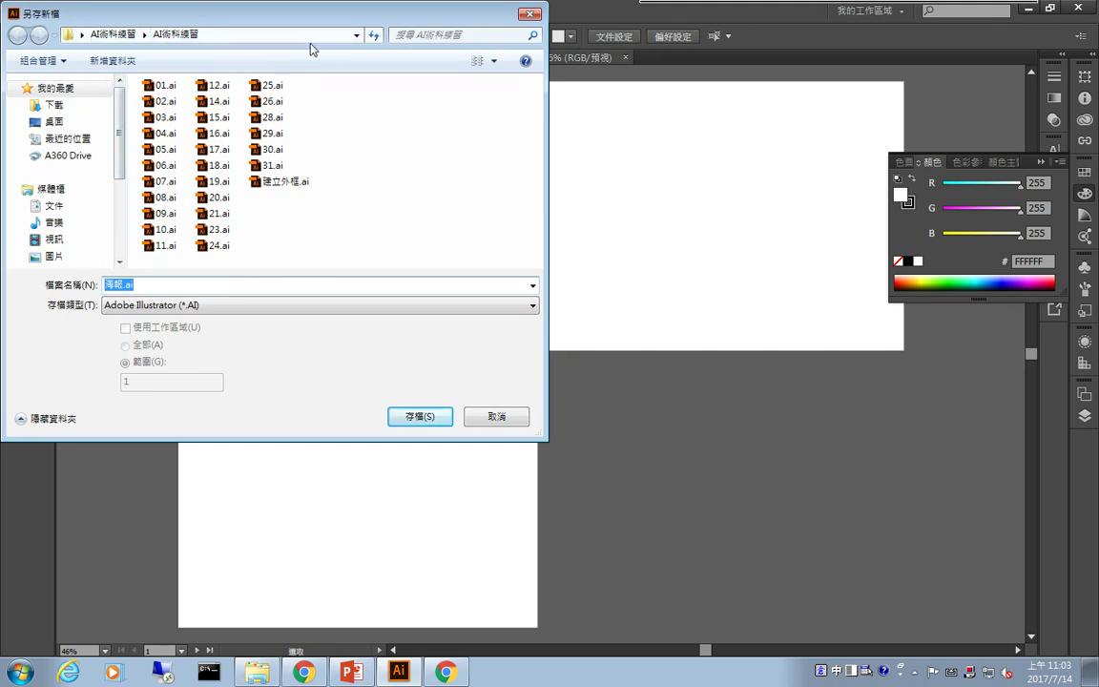
pyautogui.click(433, 418)
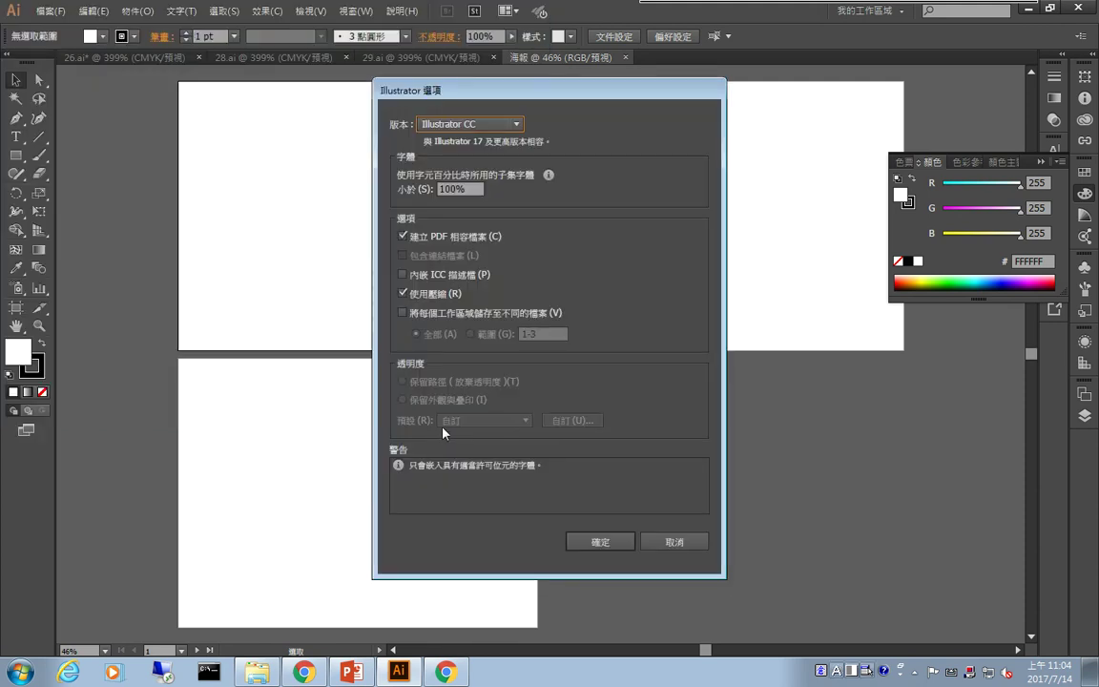
pyautogui.click(610, 541)
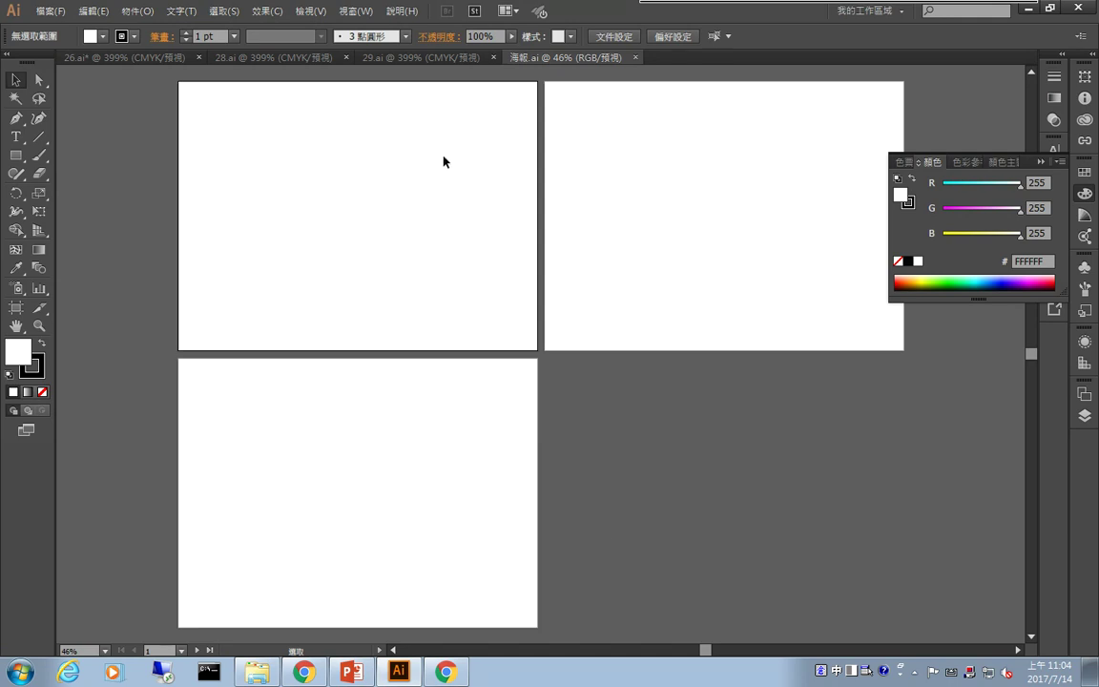
# Step: Switch to 28.ai and lock, then unlock, its guides
pyautogui.click(293, 61)
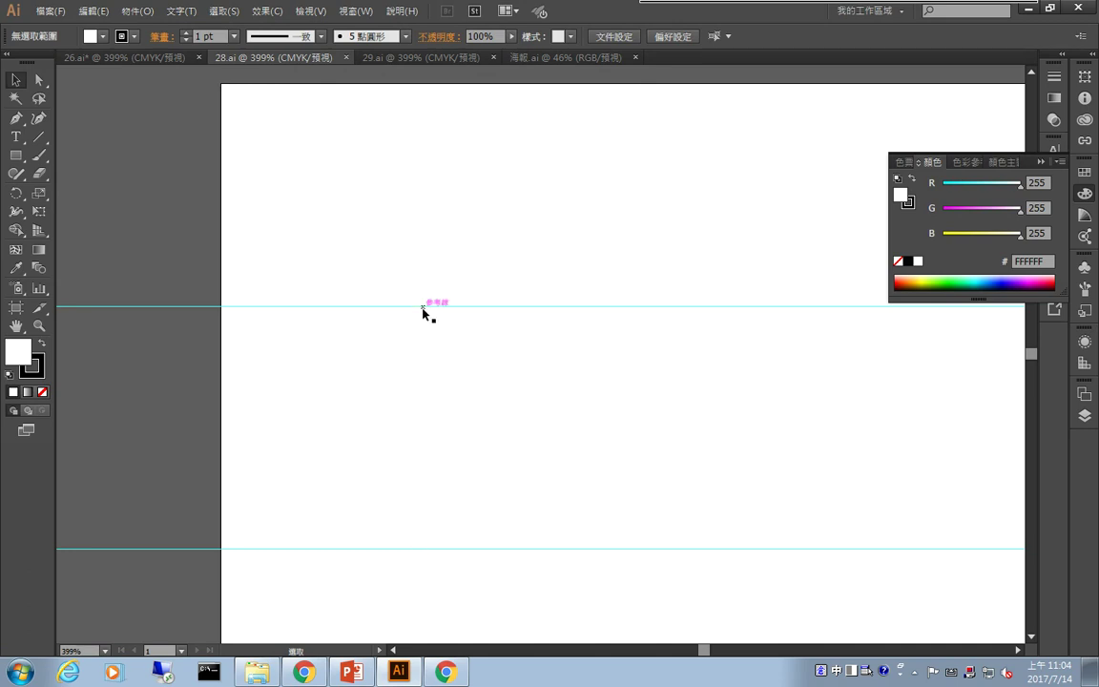
pyautogui.click(304, 11)
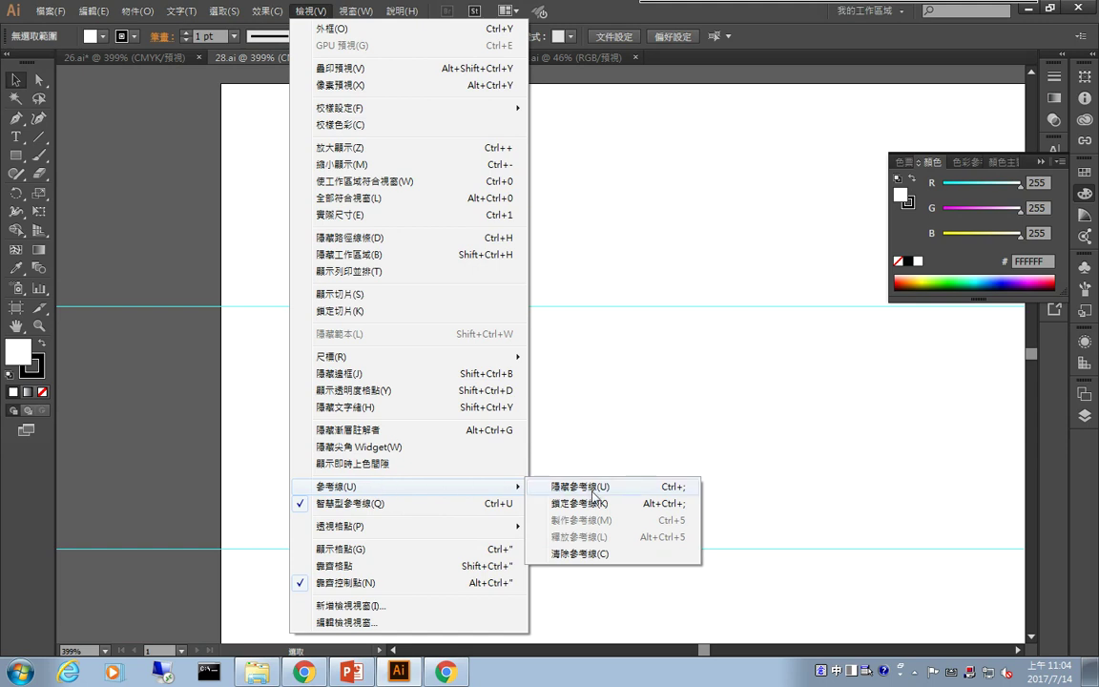
pyautogui.moveTo(336, 487)
pyautogui.click(584, 504)
pyautogui.click(310, 11)
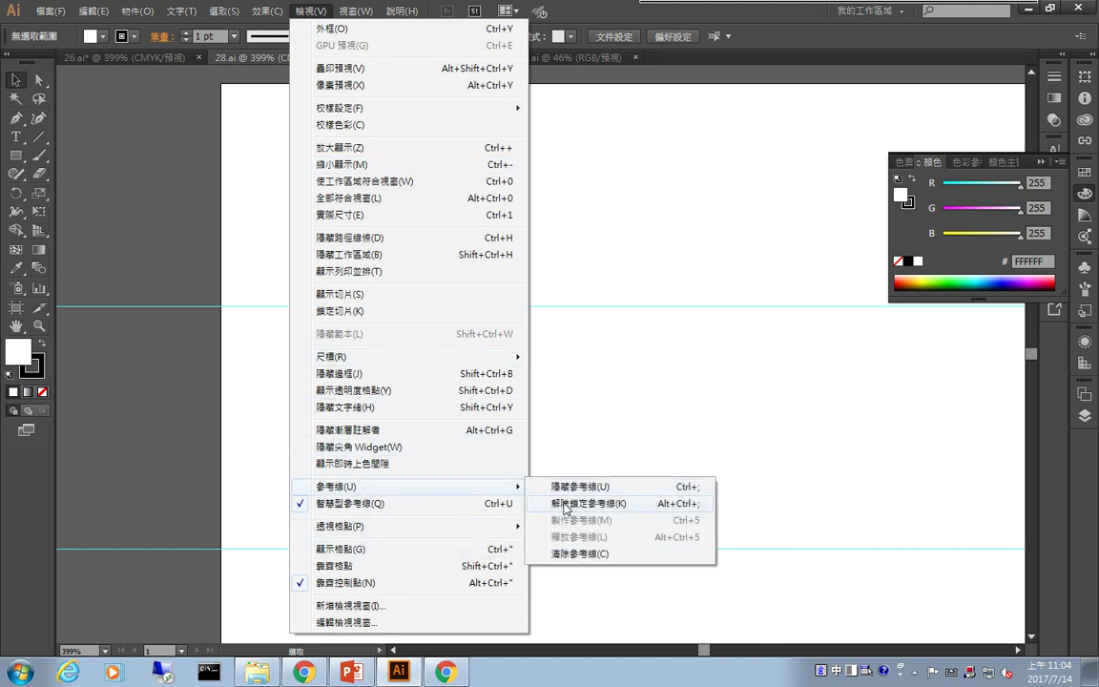
pyautogui.click(561, 505)
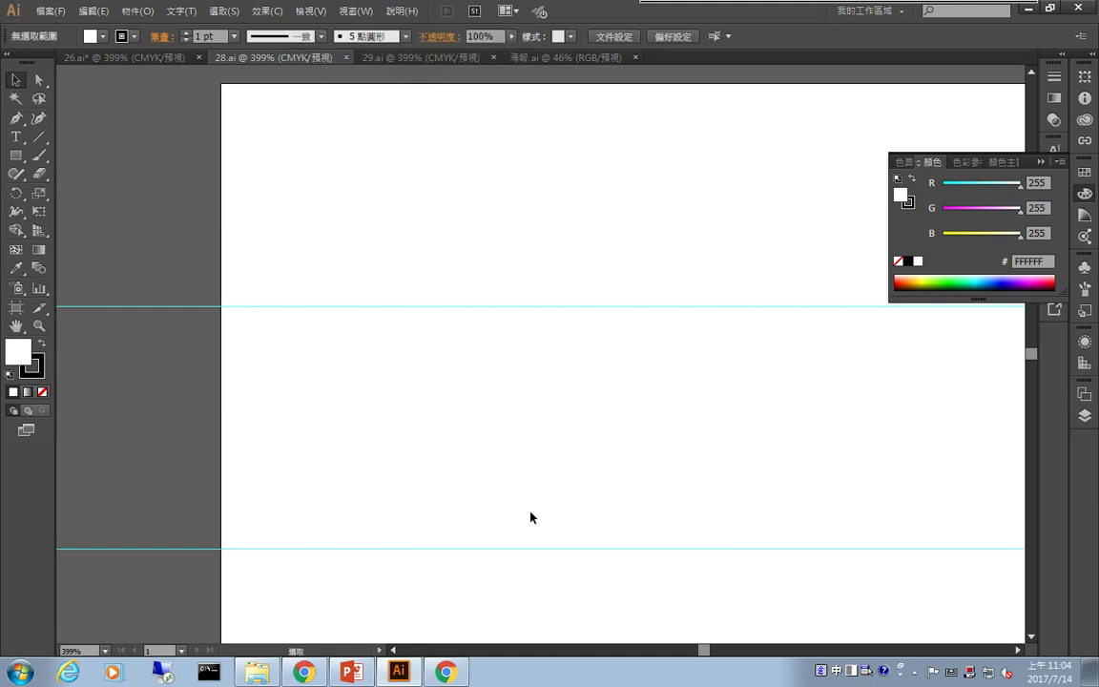
# Step: Delete the upper horizontal guide via Edit > Clear, then bring up the classroom-control program
pyautogui.click(216, 307)
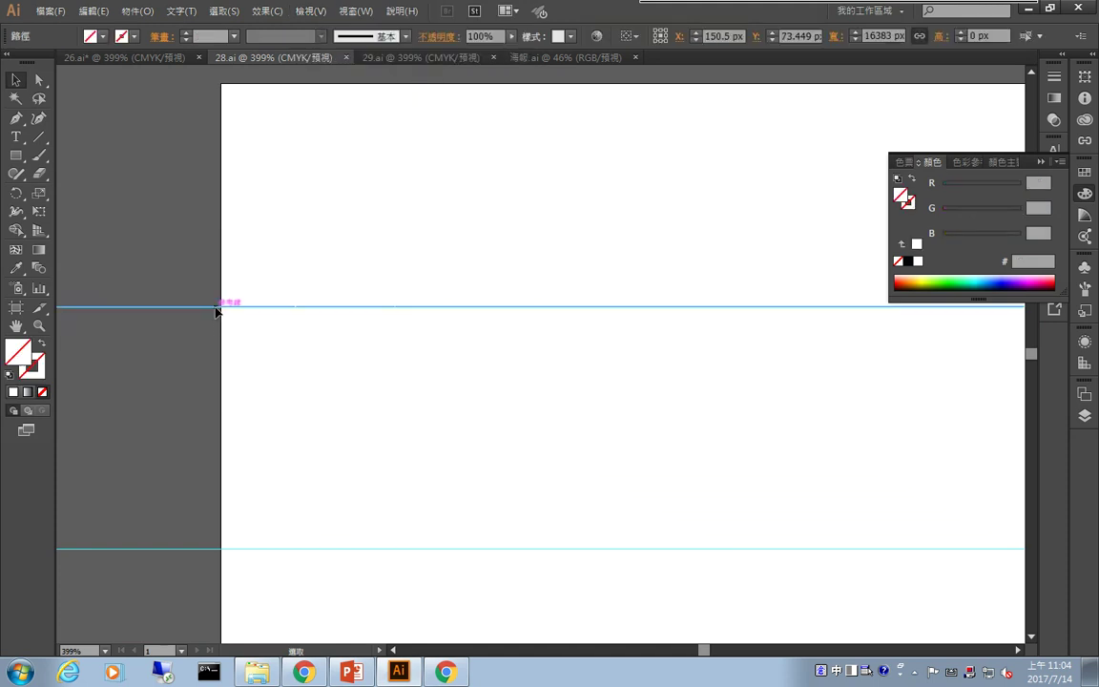
pyautogui.click(92, 12)
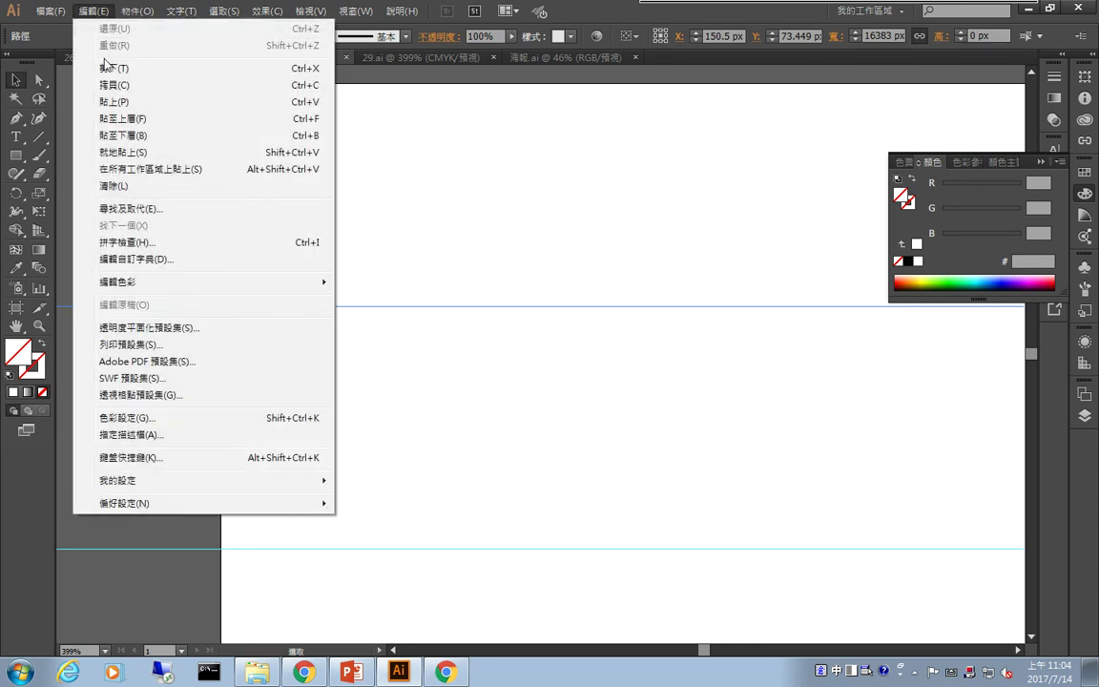
pyautogui.click(131, 187)
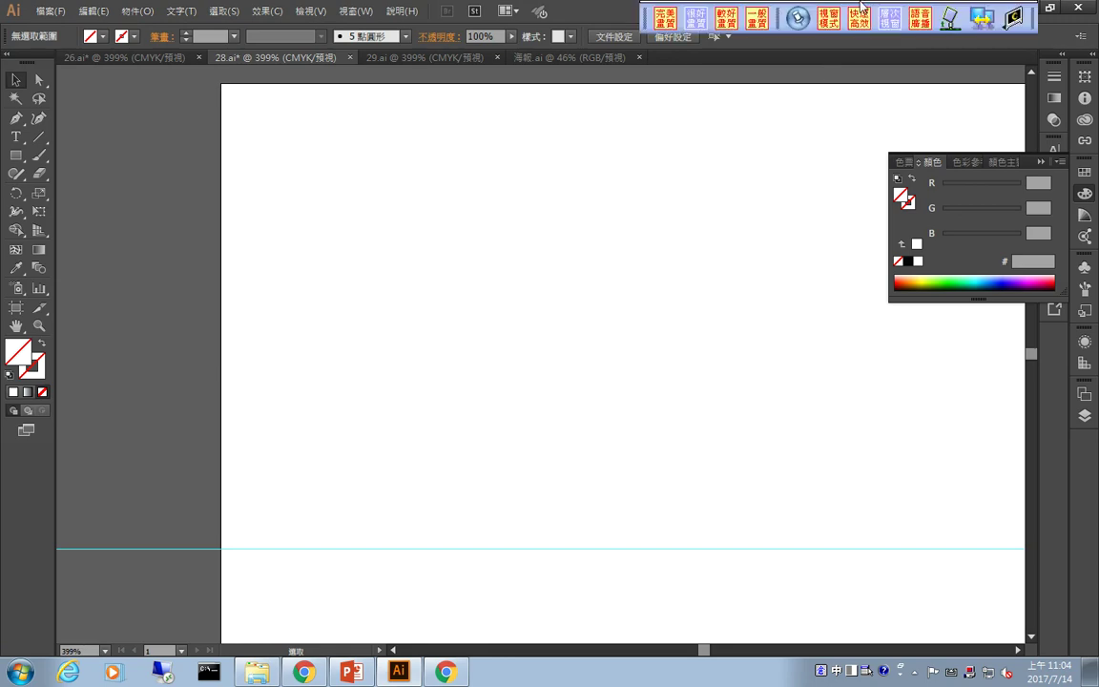
pyautogui.click(798, 17)
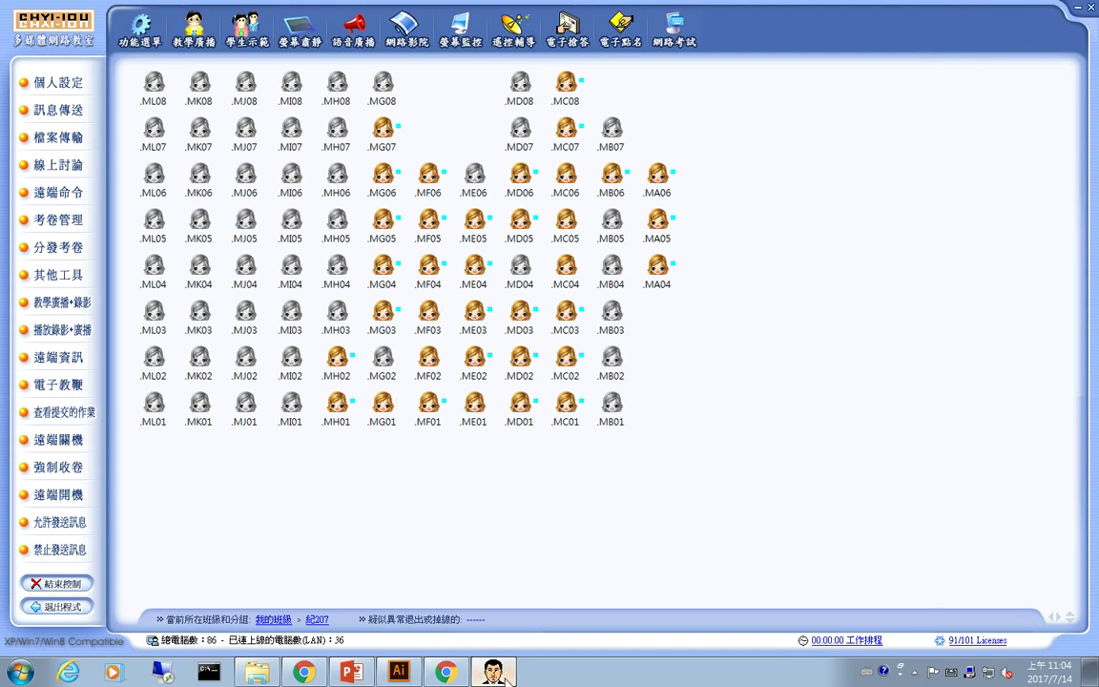